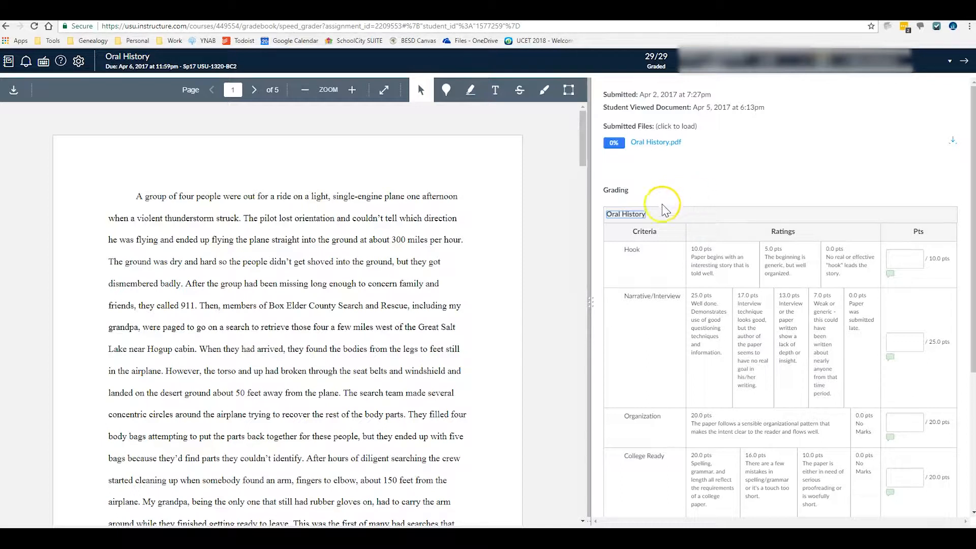
# Review the start of the paper and award the Hook criterion its 10-point rating in the Oral History rubric
pyautogui.scroll(-1, 667, 221)
pyautogui.scroll(-5, 383, 279)
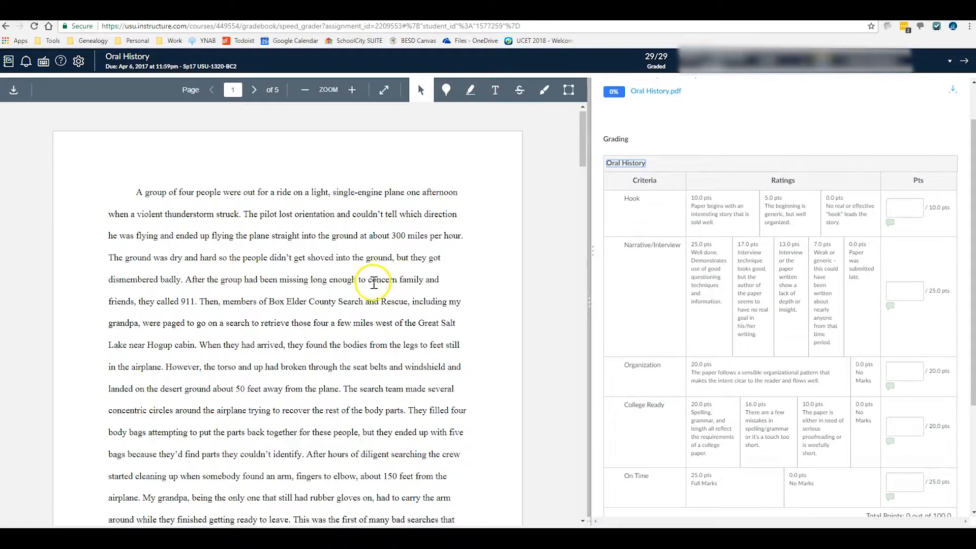
pyautogui.scroll(-1, 377, 292)
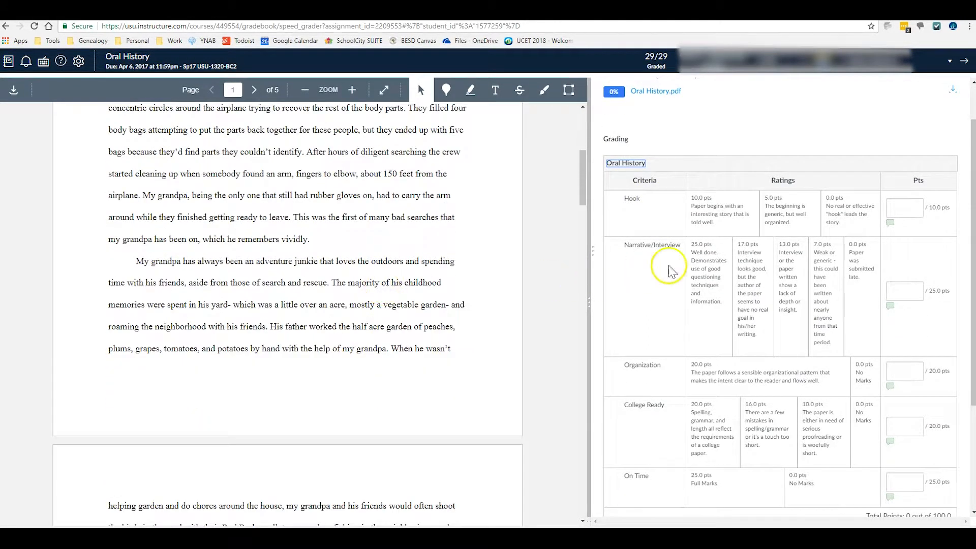
pyautogui.click(714, 217)
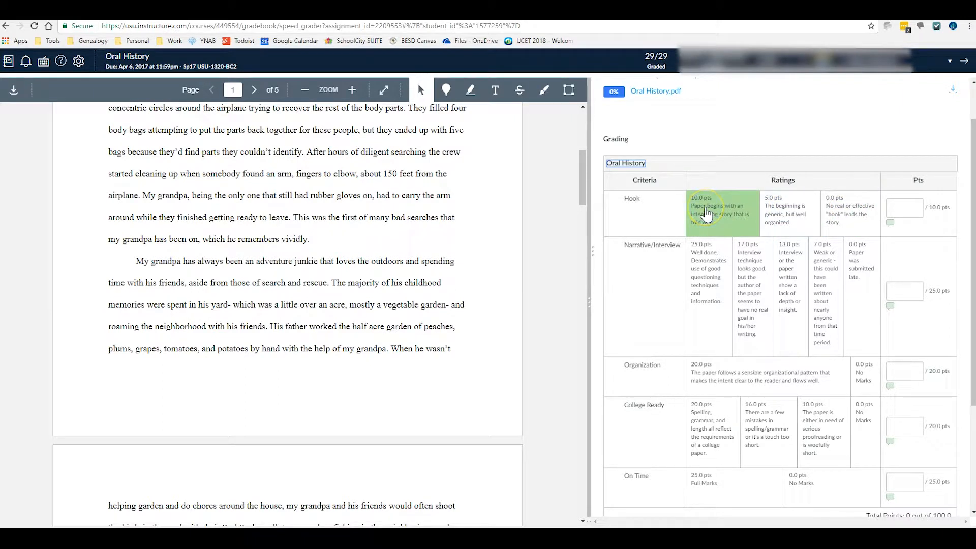
pyautogui.scroll(6, 387, 244)
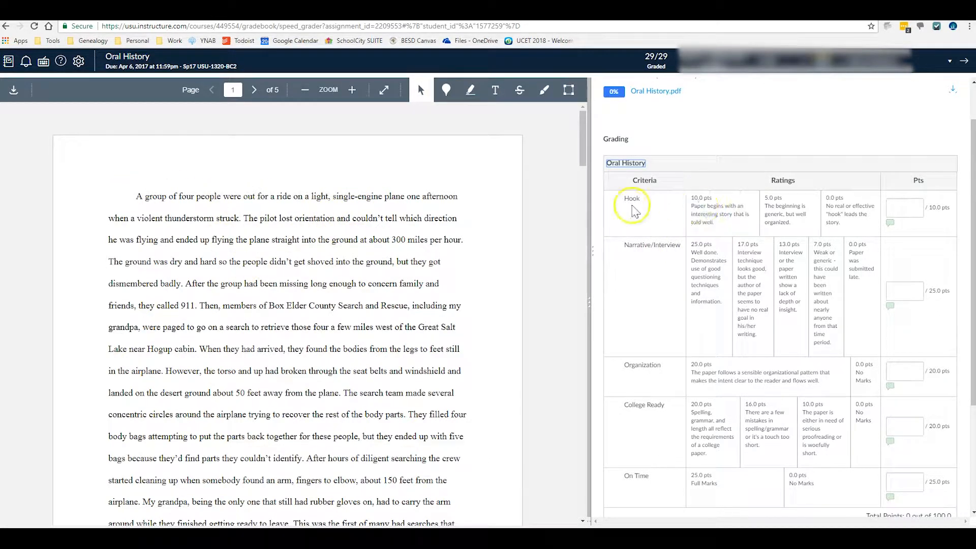
pyautogui.click(707, 211)
pyautogui.scroll(-2, 737, 223)
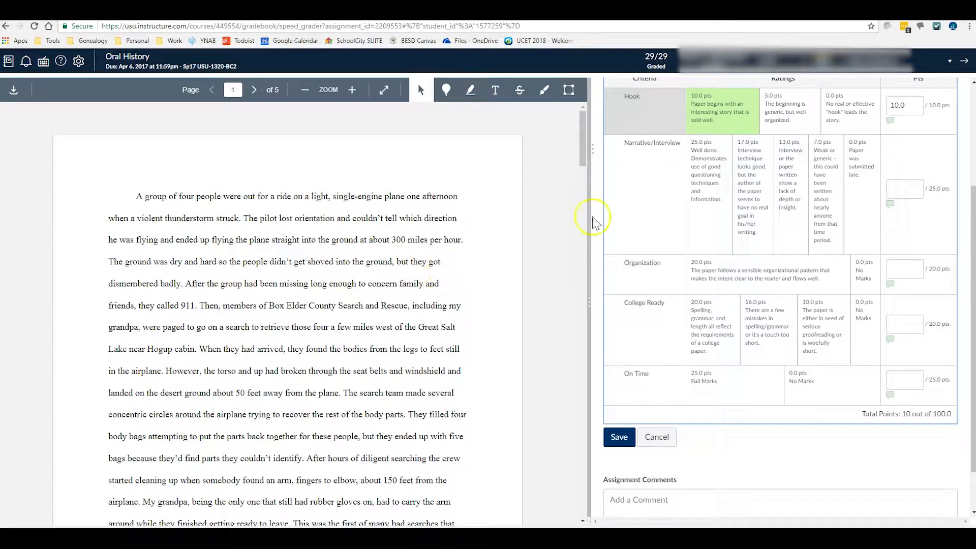
# Award Narrative/Interview its 17-point rating, and open its additional comments form and cancel it without entering a comment
pyautogui.scroll(-18, 353, 255)
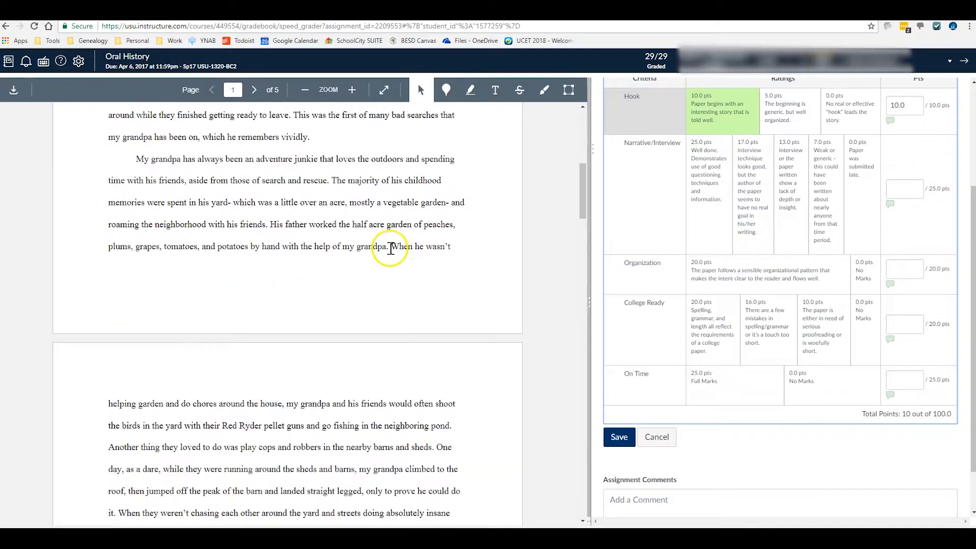
pyautogui.scroll(2, 393, 255)
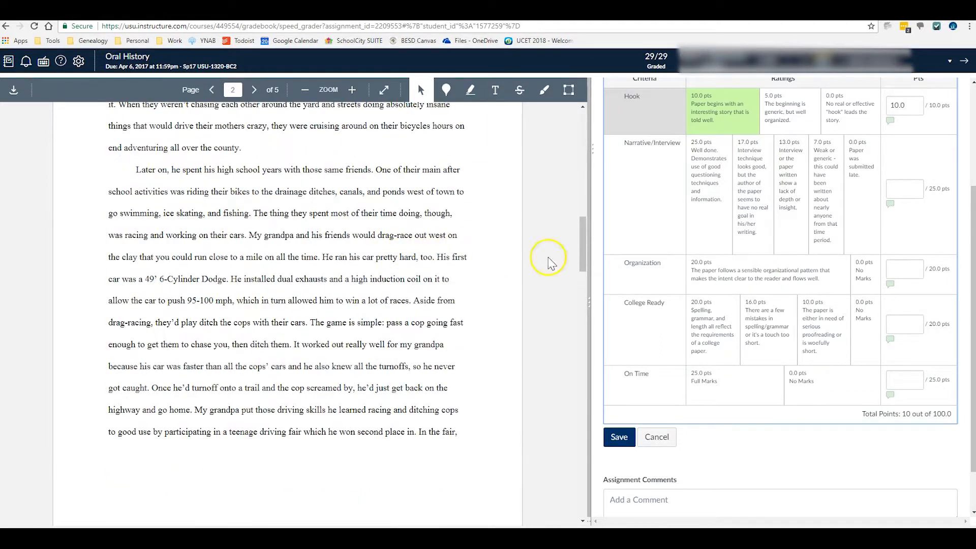
pyautogui.click(750, 187)
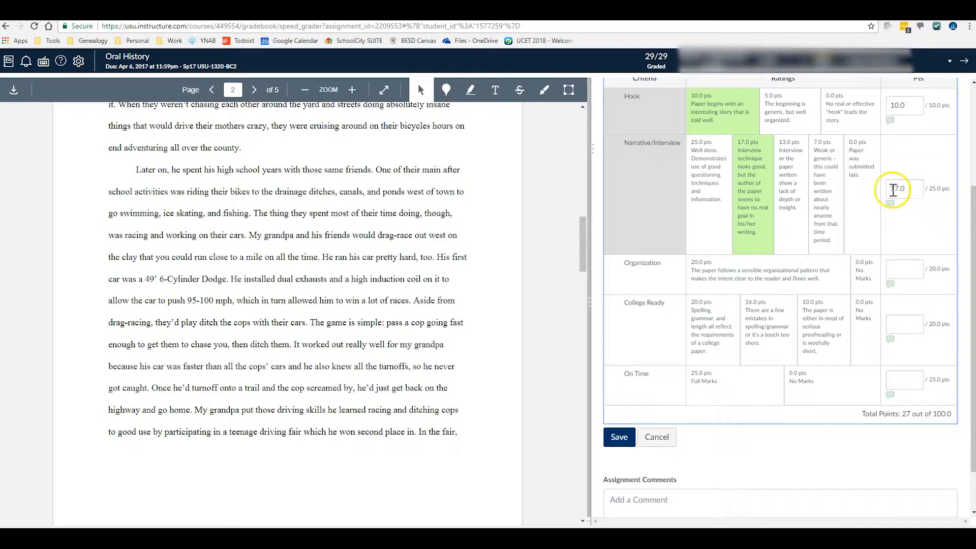
pyautogui.click(891, 205)
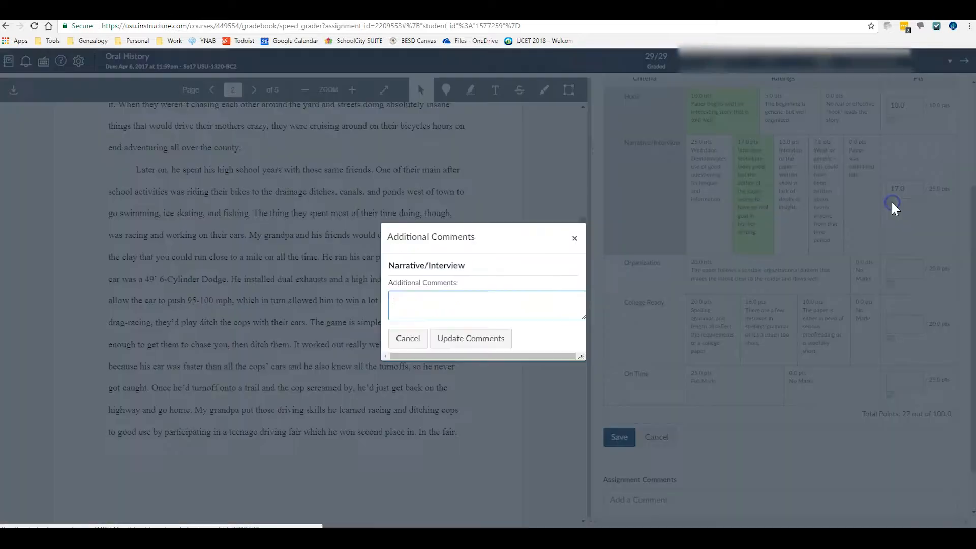
pyautogui.click(408, 339)
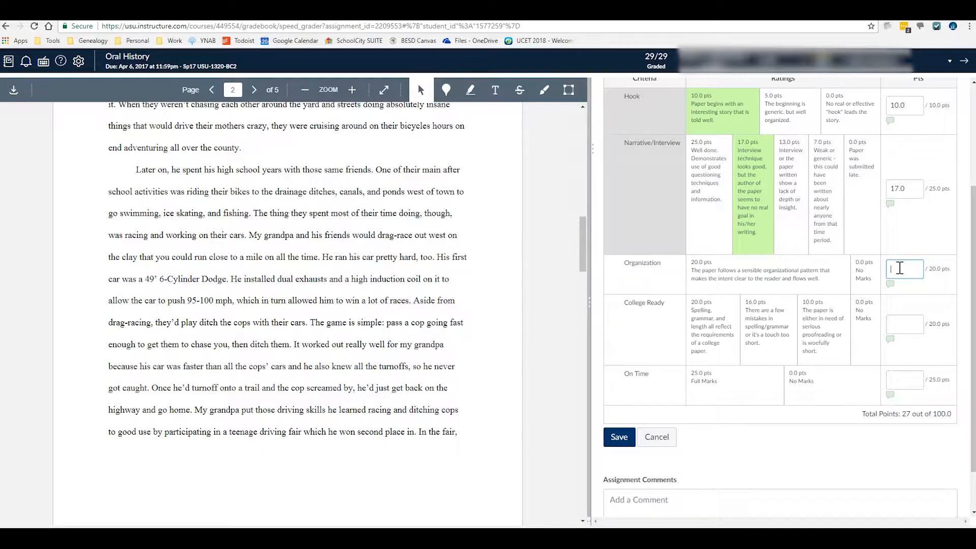
# Score the remaining rubric criteria with 15 points for Organization, 20 for College Ready and 25 for On Time
pyautogui.write('15')
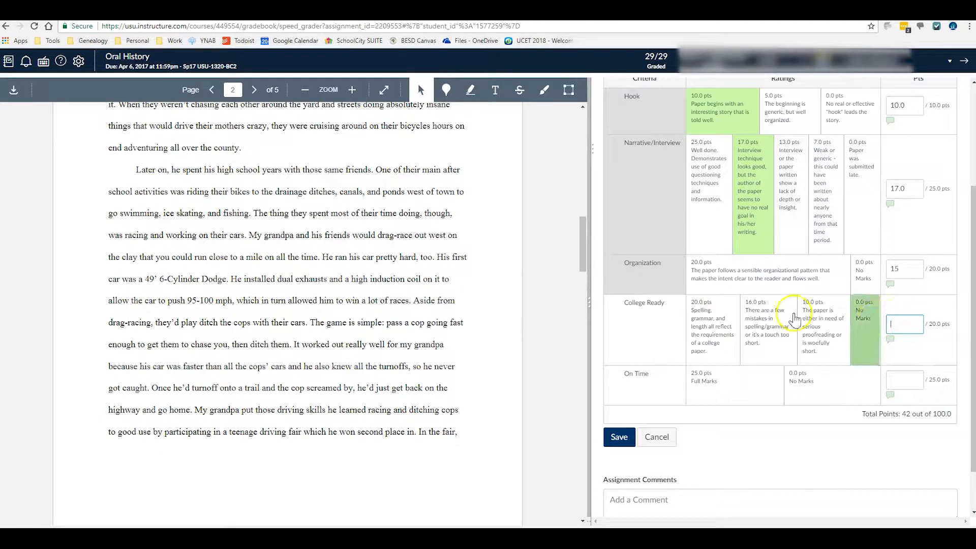
pyautogui.click(706, 321)
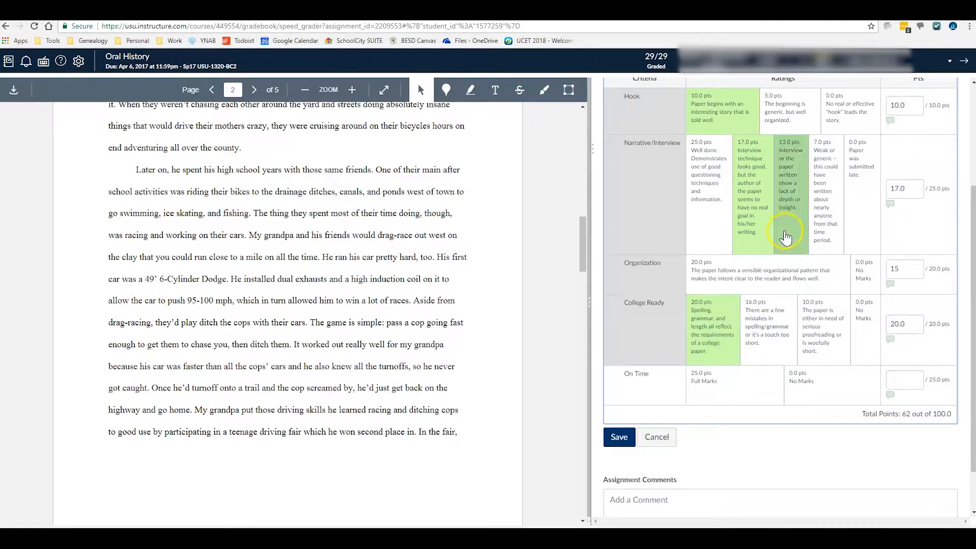
pyautogui.click(744, 379)
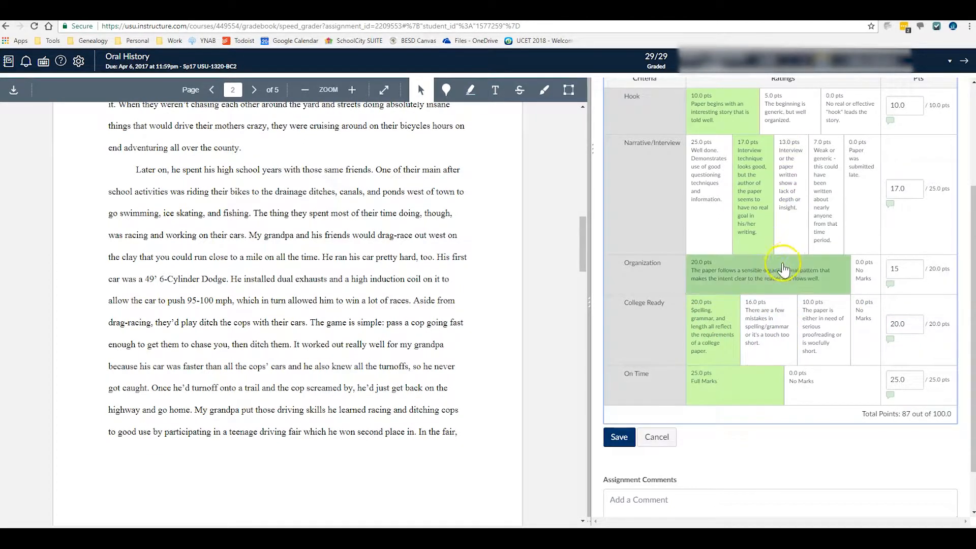
pyautogui.scroll(2, 783, 266)
pyautogui.scroll(-2, 787, 265)
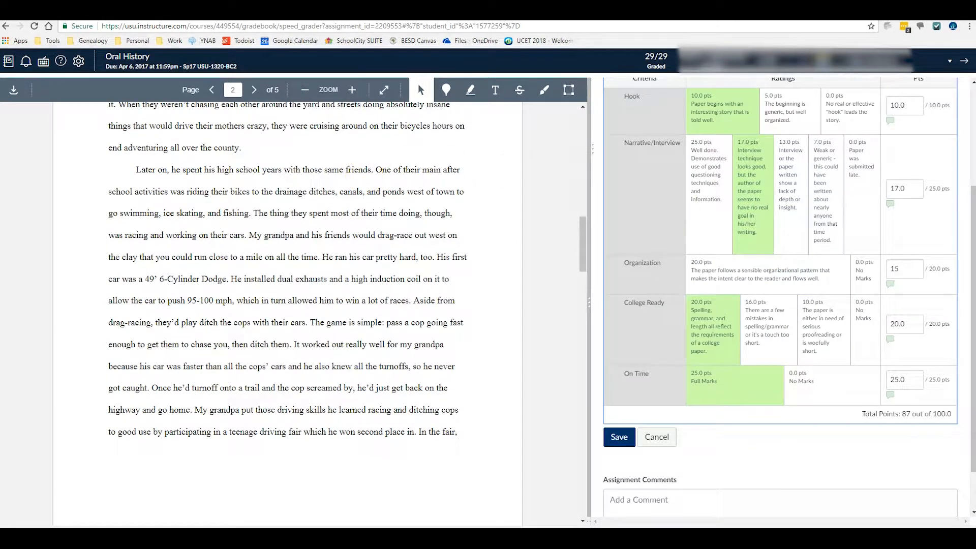
# Switch to the Sandbox course and open the "delete me" assignment from its assignment list
pyautogui.hotkey('ctrl', 'shift', 'Tab')
pyautogui.click(274, 11)
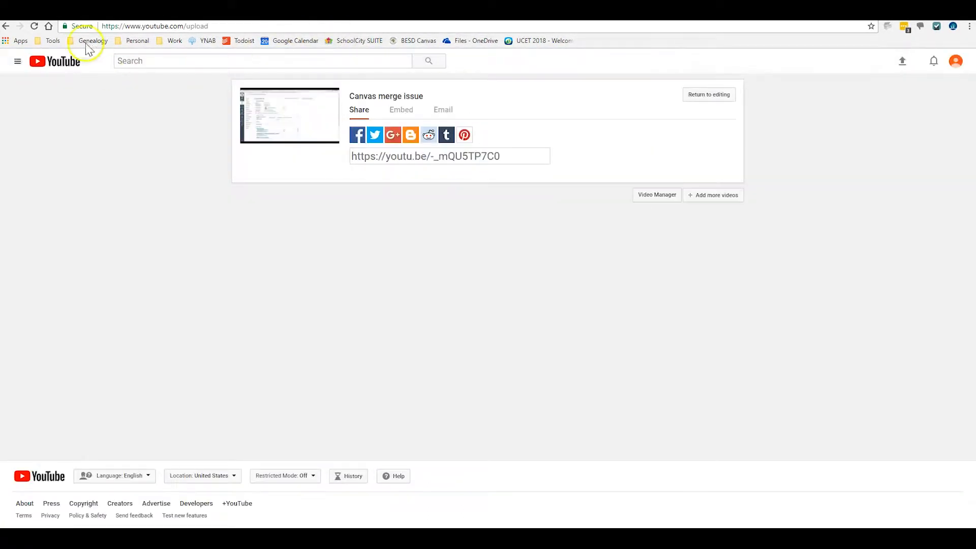
pyautogui.click(366, 11)
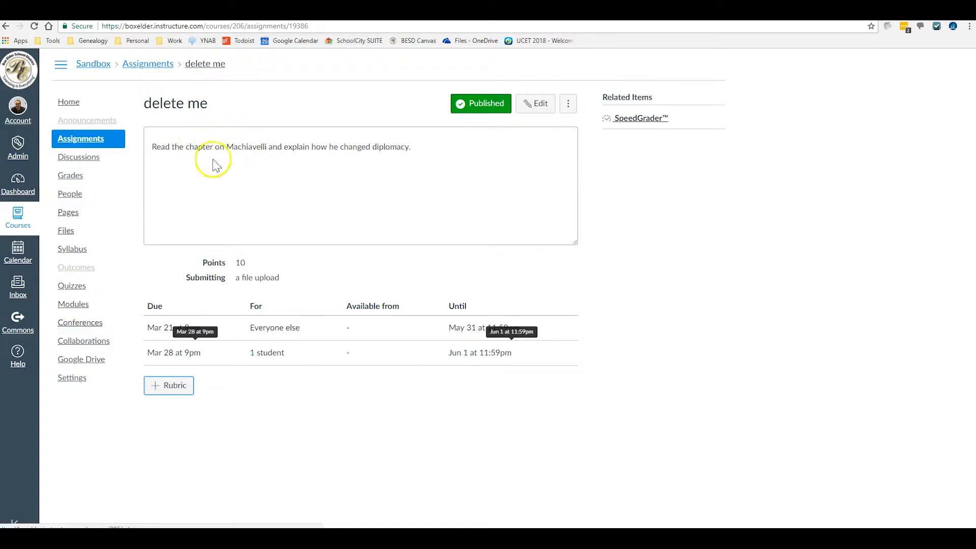
pyautogui.click(89, 143)
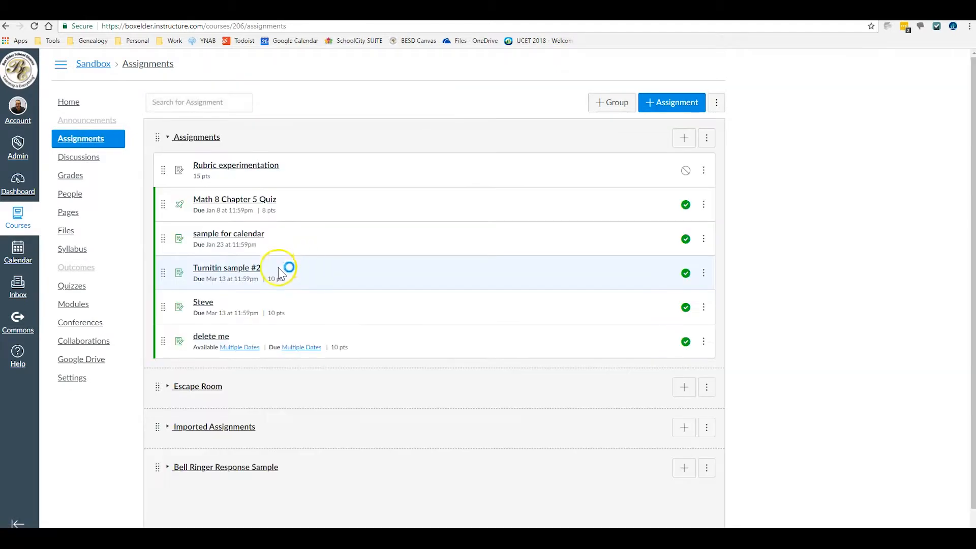
pyautogui.click(210, 336)
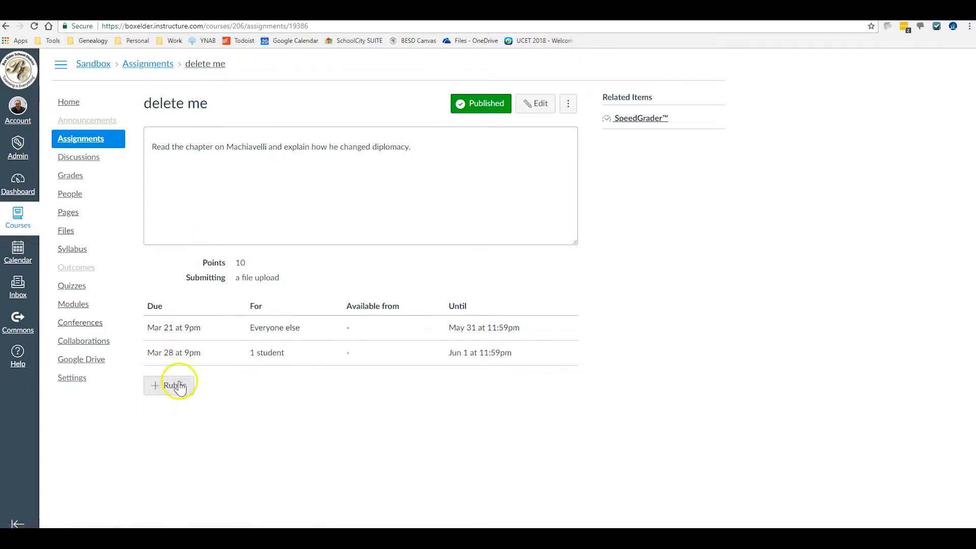
# Add a rubric to the assignment and title it "anything I want"
pyautogui.click(153, 382)
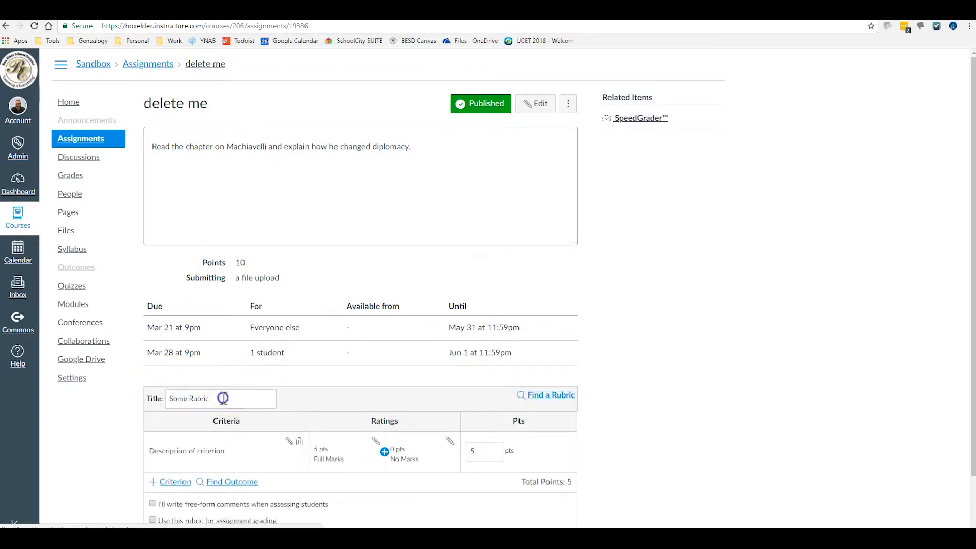
pyautogui.moveTo(235, 399); pyautogui.dragTo(163, 399)
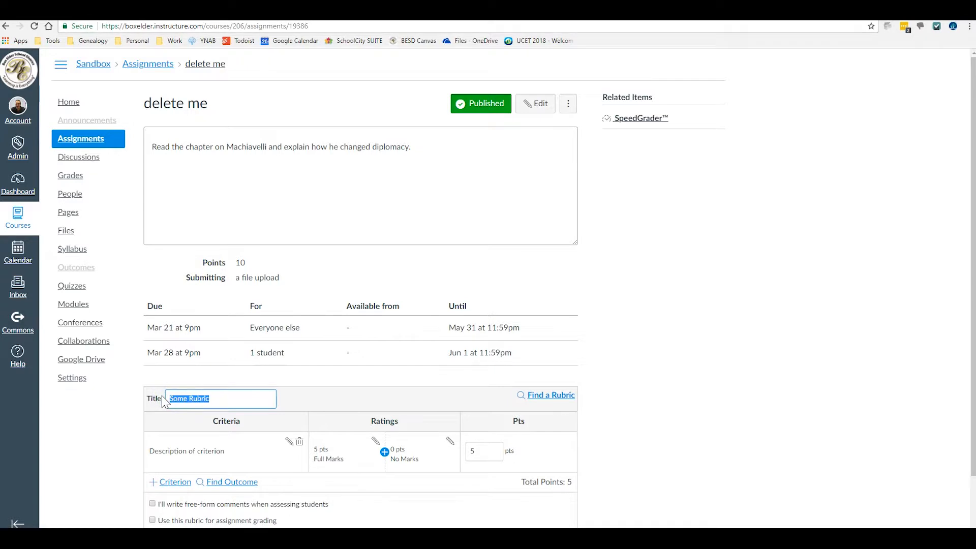
pyautogui.write('anything I want')
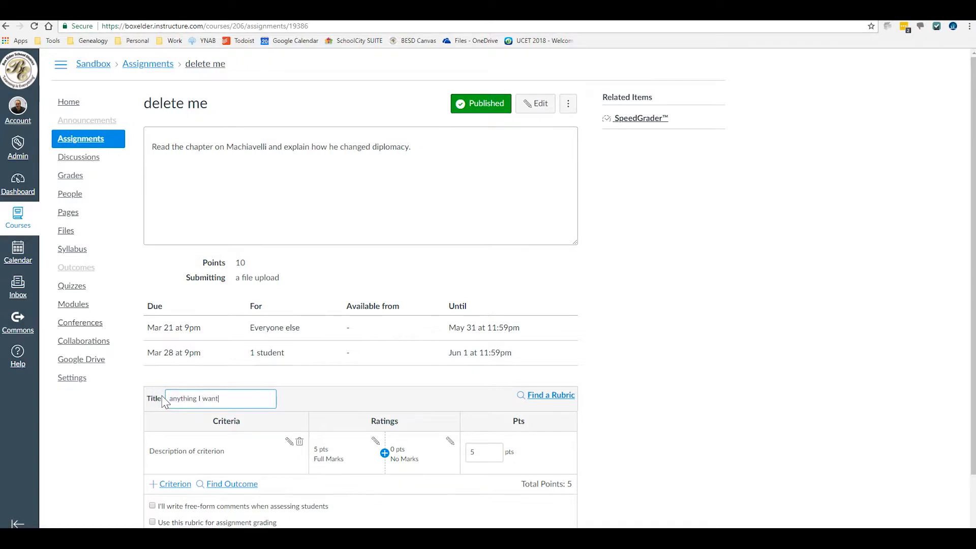
# Set the first criterion's description to "Here is the title" and its long description to "Full description here."
pyautogui.scroll(-2, 316, 374)
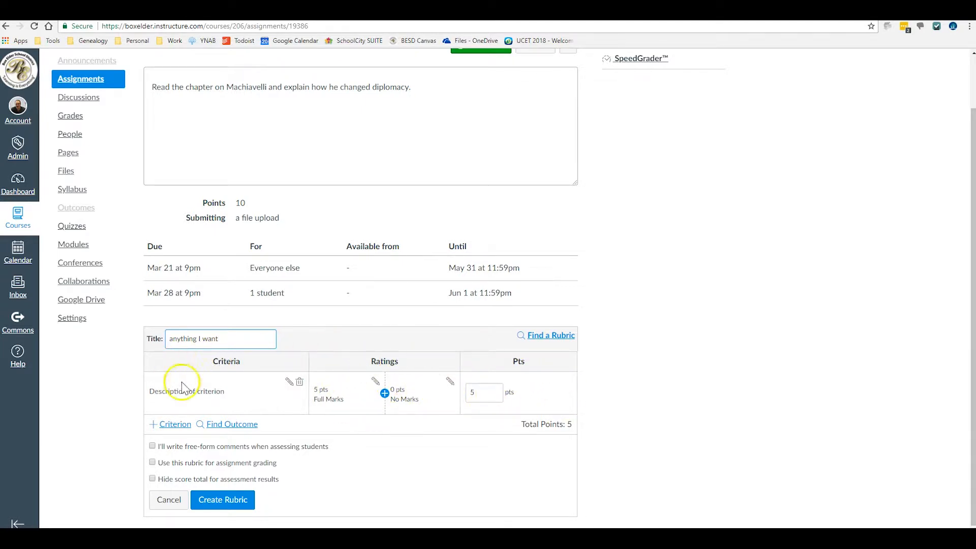
pyautogui.click(289, 382)
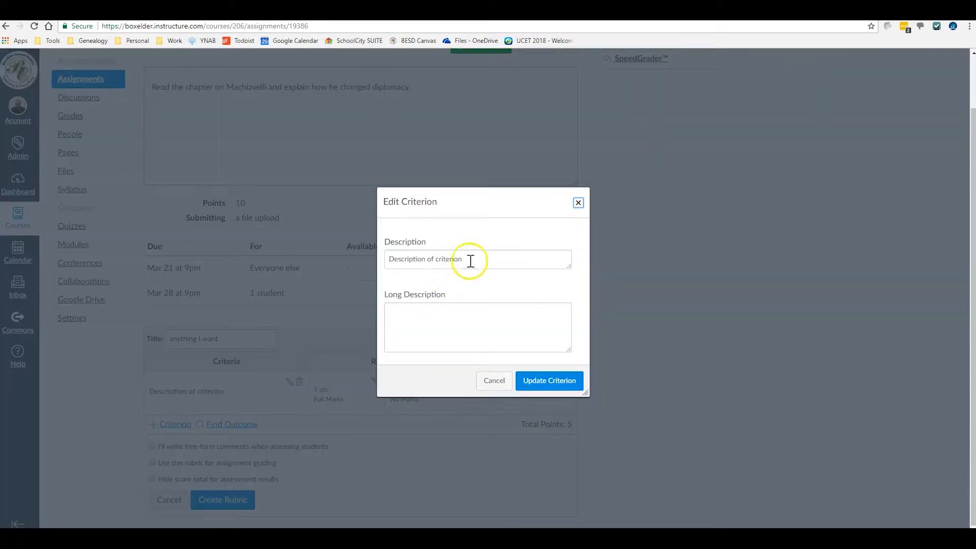
pyautogui.moveTo(468, 259); pyautogui.dragTo(373, 265)
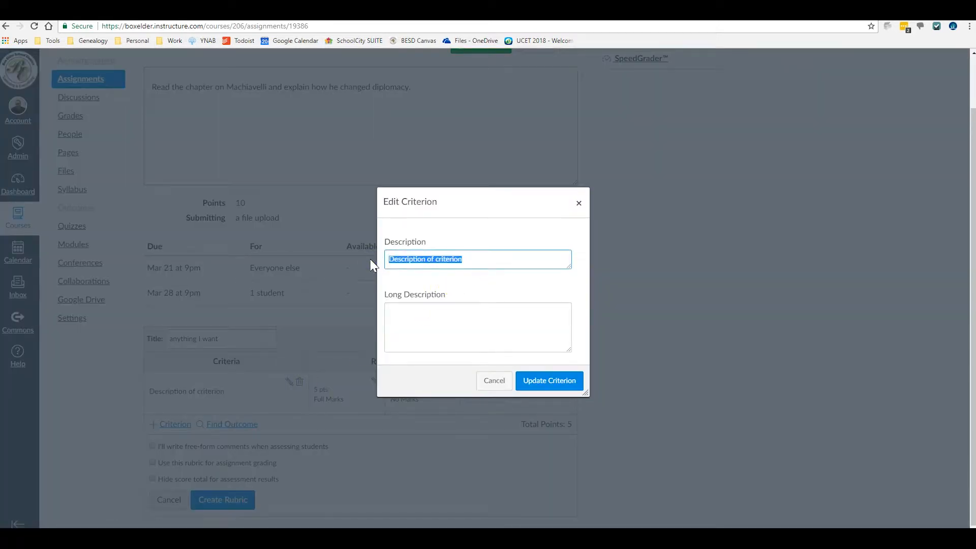
pyautogui.write('Here is the title')
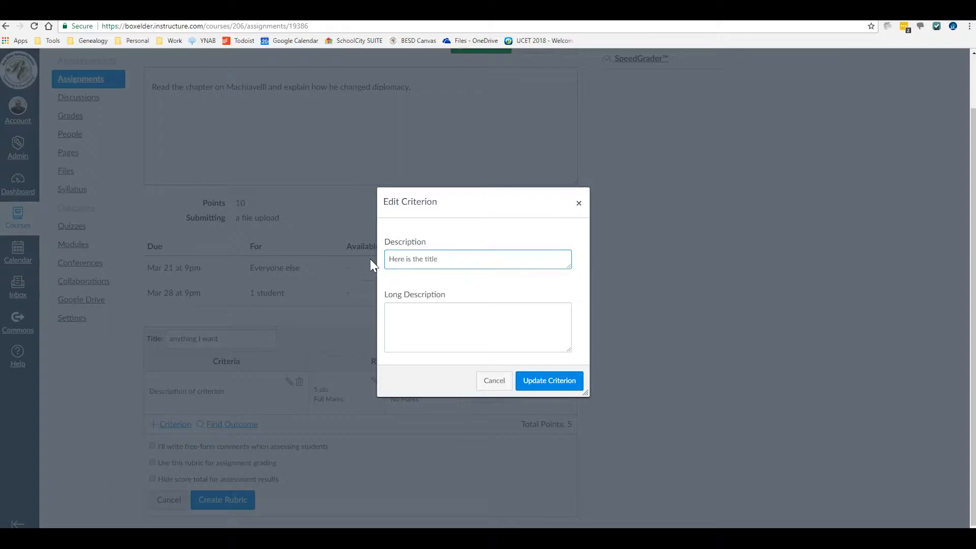
pyautogui.click(425, 335)
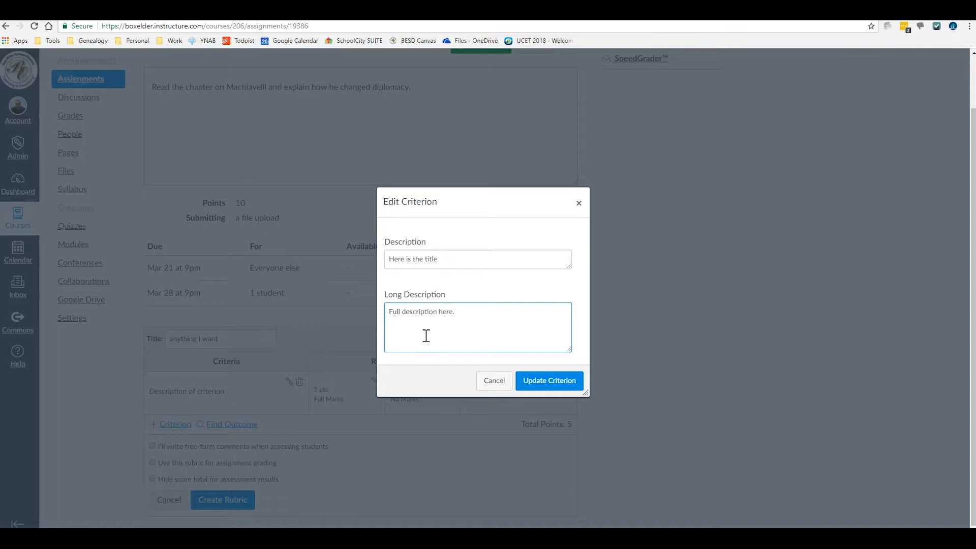
pyautogui.click(534, 385)
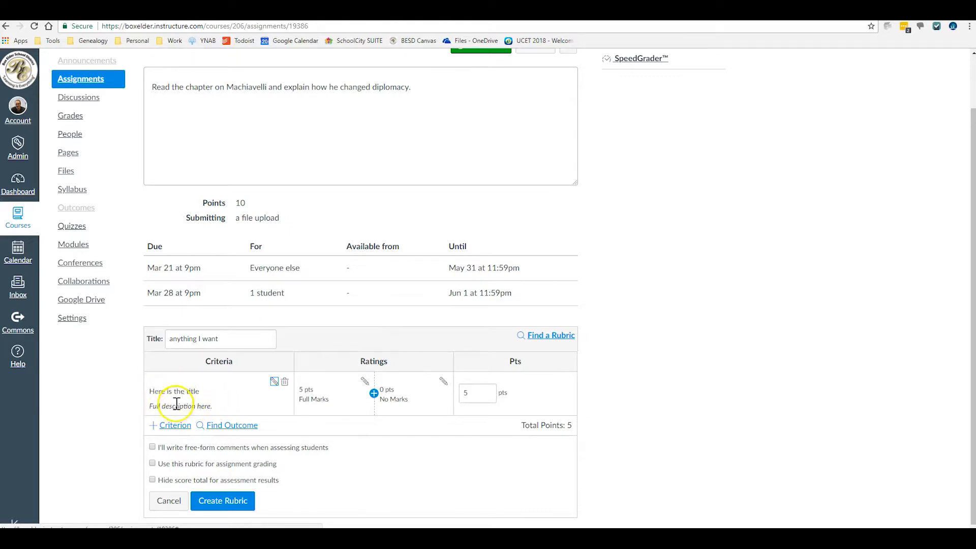
# Set the Full Marks rating to 10 points, titled "long description", with the description "And an even longer description."
pyautogui.click(363, 382)
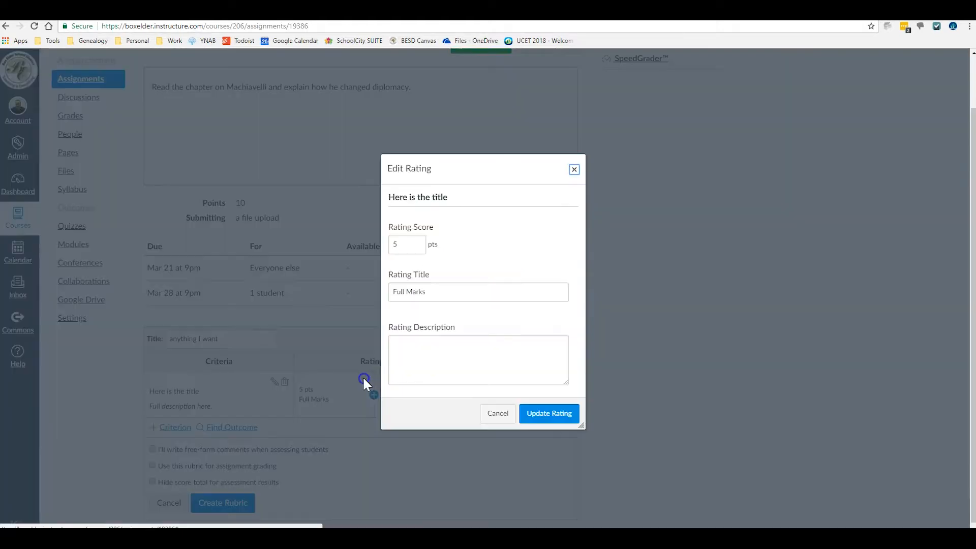
pyautogui.moveTo(405, 246); pyautogui.dragTo(385, 248)
pyautogui.write('10')
pyautogui.moveTo(434, 291); pyautogui.dragTo(379, 288)
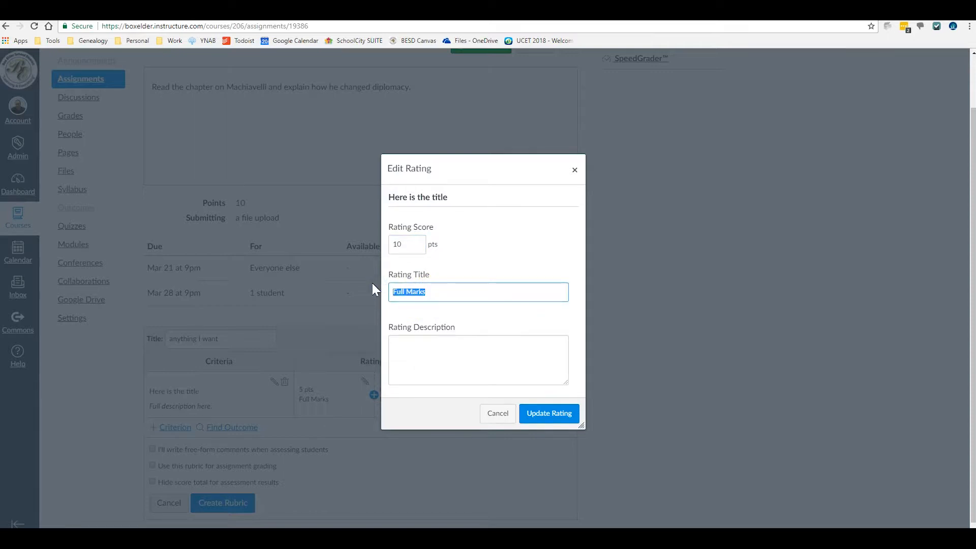
pyautogui.write('long description')
pyautogui.press('Tab')
pyautogui.write('And an ev')
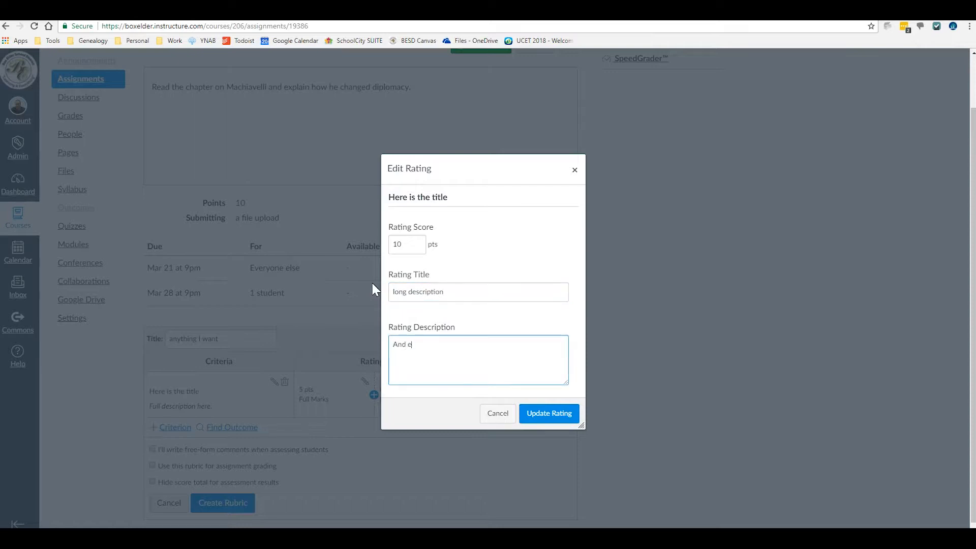
pyautogui.write('en longer description.')
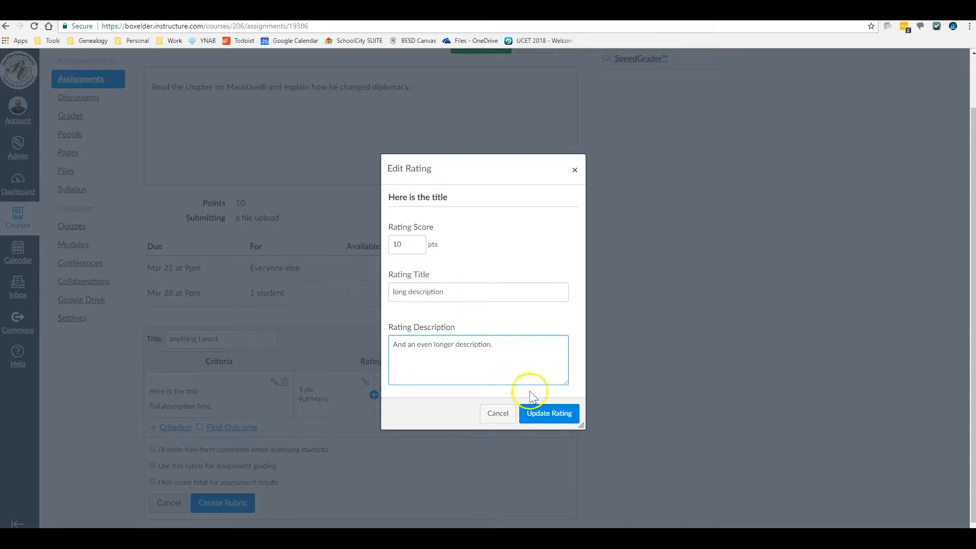
pyautogui.click(541, 412)
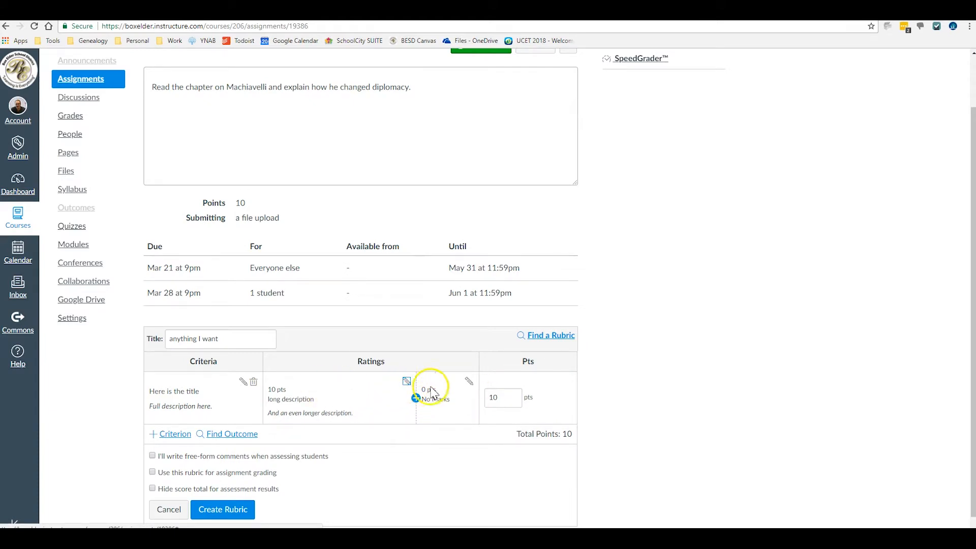
# Insert a 7-point rating without a title between the 10-point and 0-point ratings
pyautogui.click(416, 398)
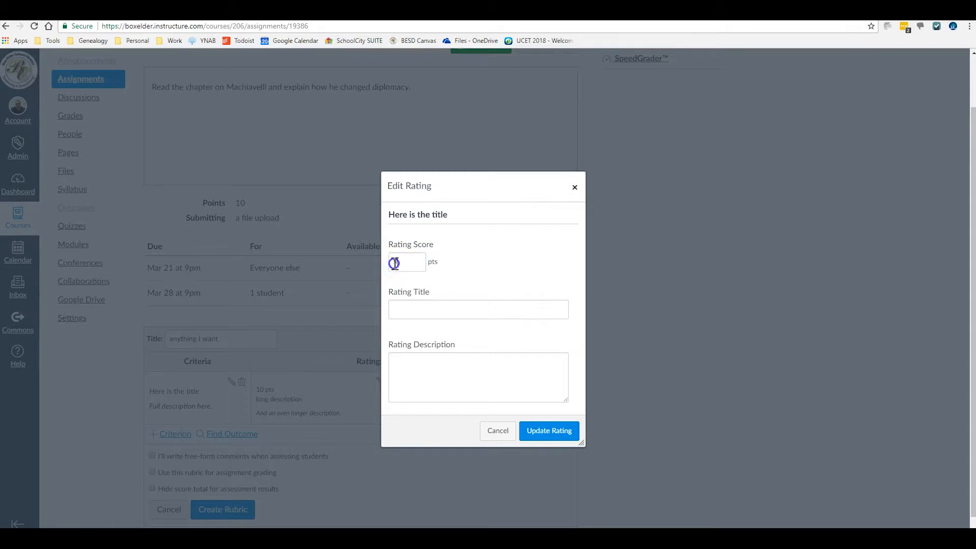
pyautogui.click(430, 310)
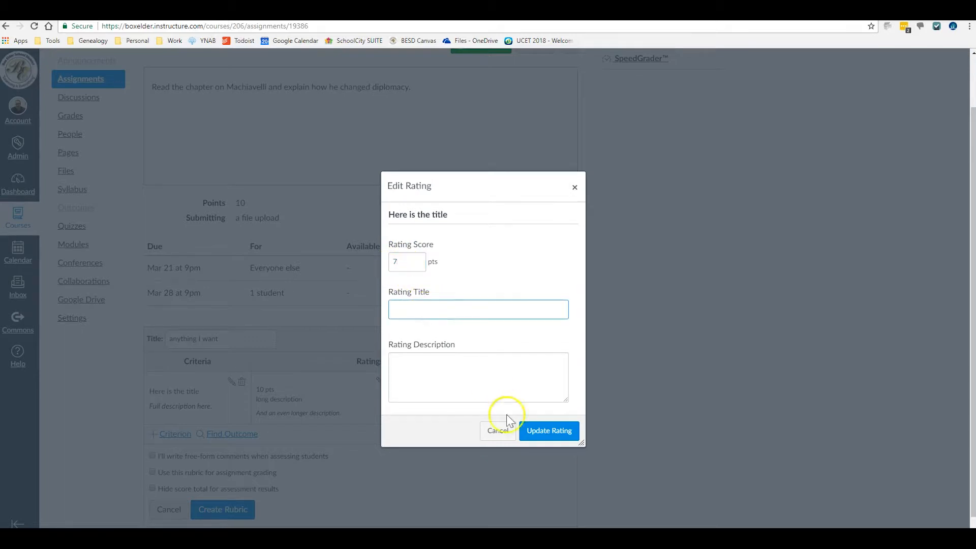
pyautogui.click(539, 430)
# Insert a 5-point rating without a title between the 7-point and 0-point ratings of the first criterion
pyautogui.click(430, 398)
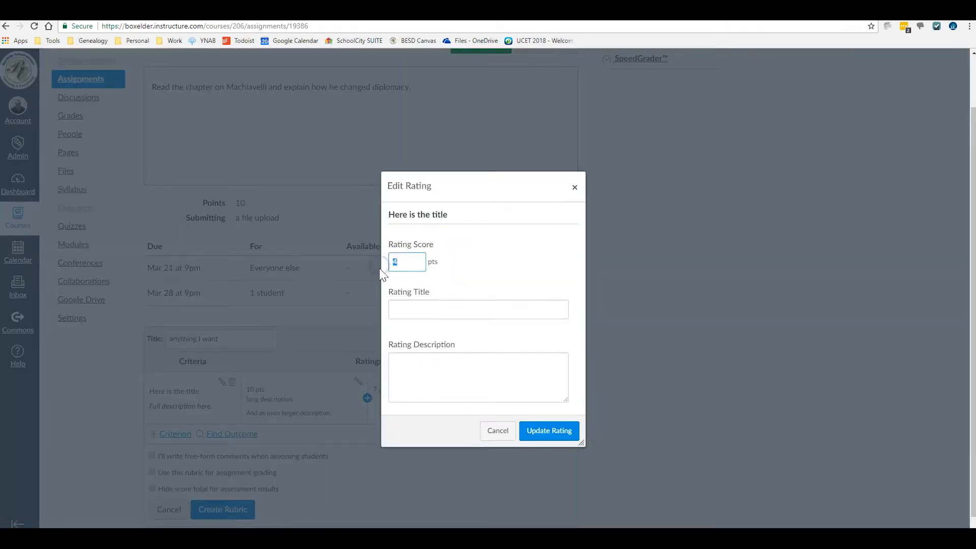
pyautogui.click(549, 430)
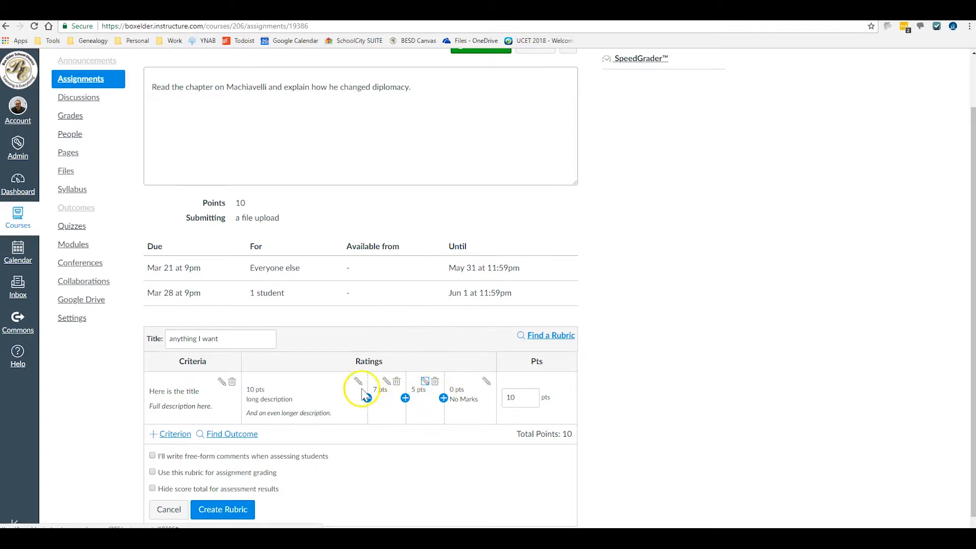
# Duplicate the "Here is the title" criterion and change the copy's description to "line 2"
pyautogui.scroll(-1, 632, 322)
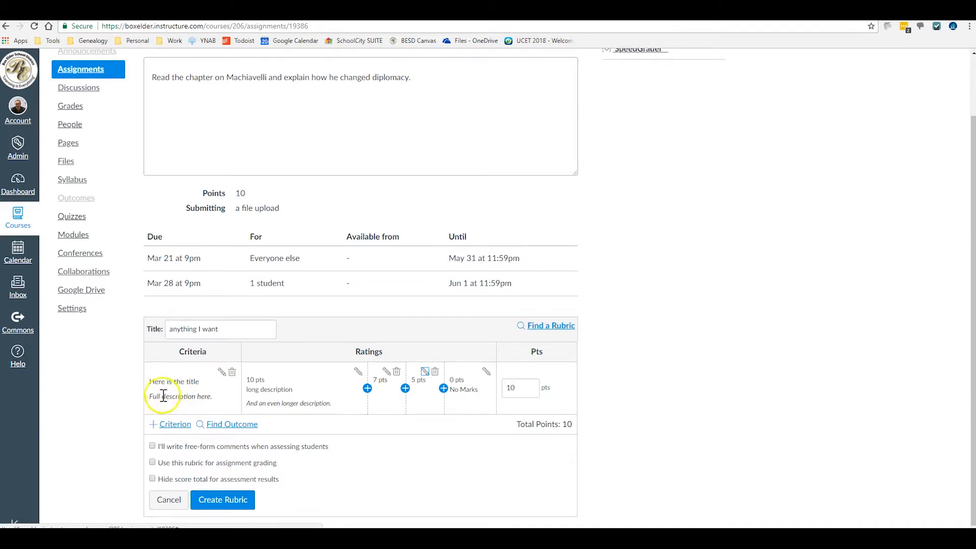
pyautogui.click(175, 425)
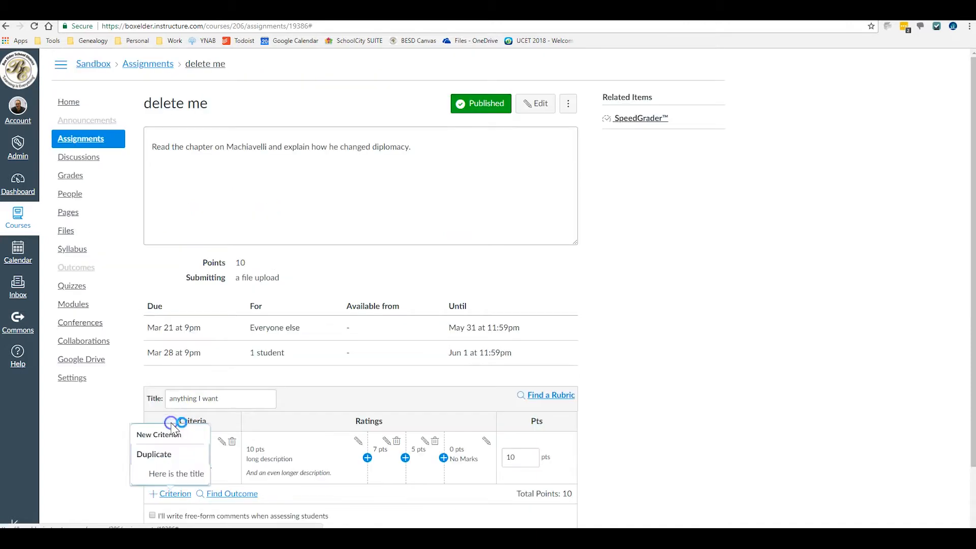
pyautogui.click(160, 476)
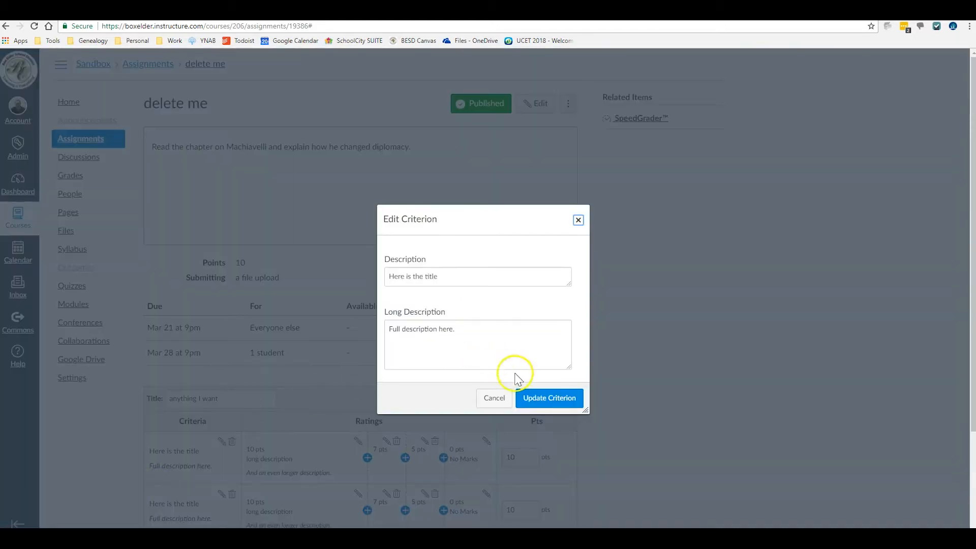
pyautogui.moveTo(438, 277); pyautogui.dragTo(295, 277)
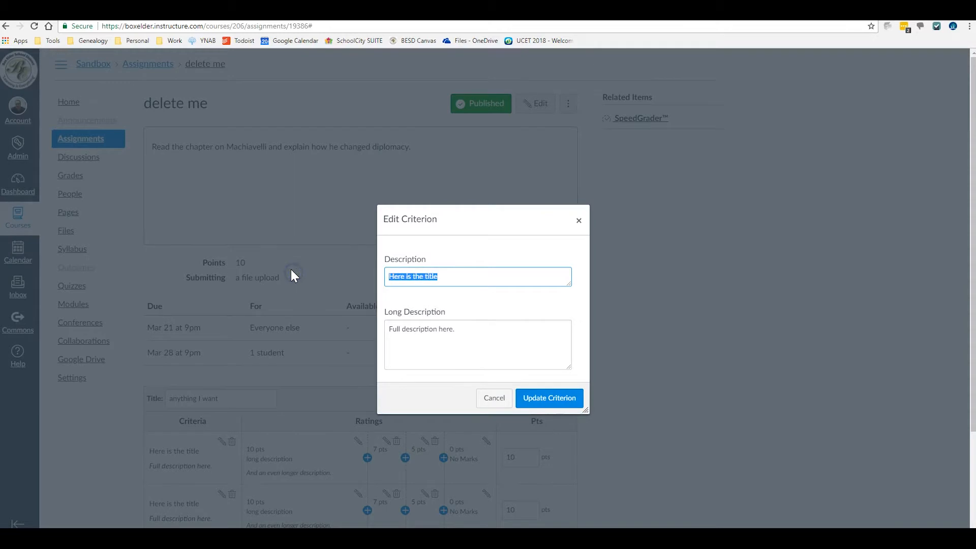
pyautogui.write('line 2')
pyautogui.click(546, 396)
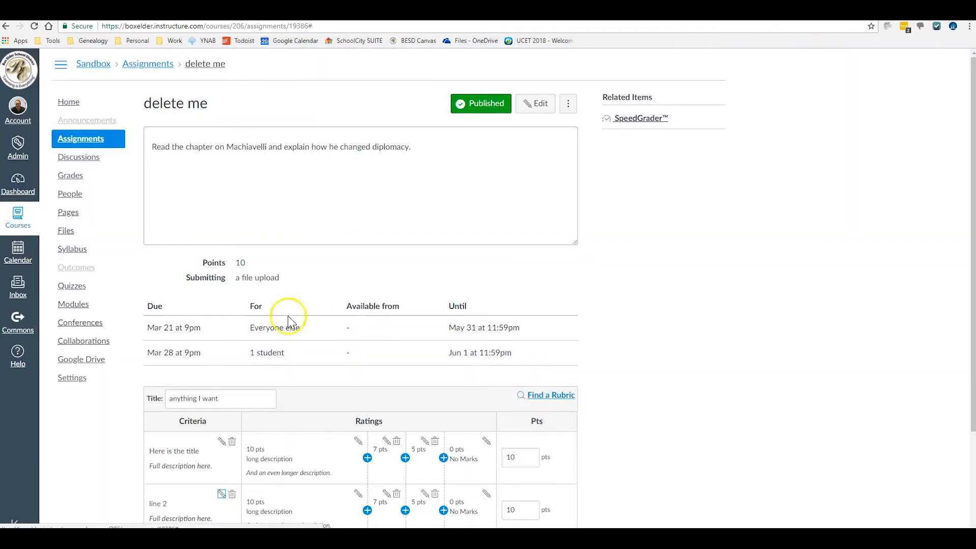
pyautogui.scroll(-3, 324, 308)
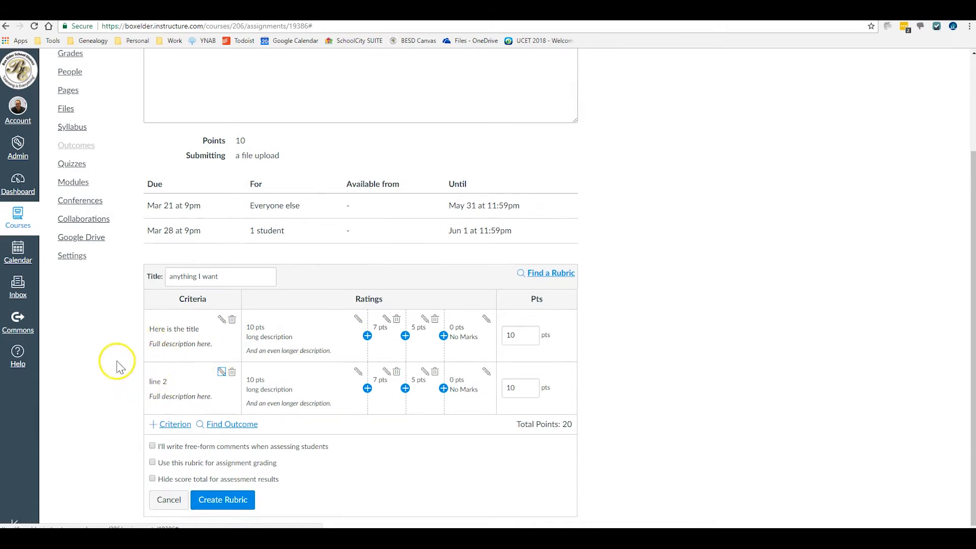
pyautogui.click(358, 373)
pyautogui.moveTo(414, 261); pyautogui.dragTo(390, 258)
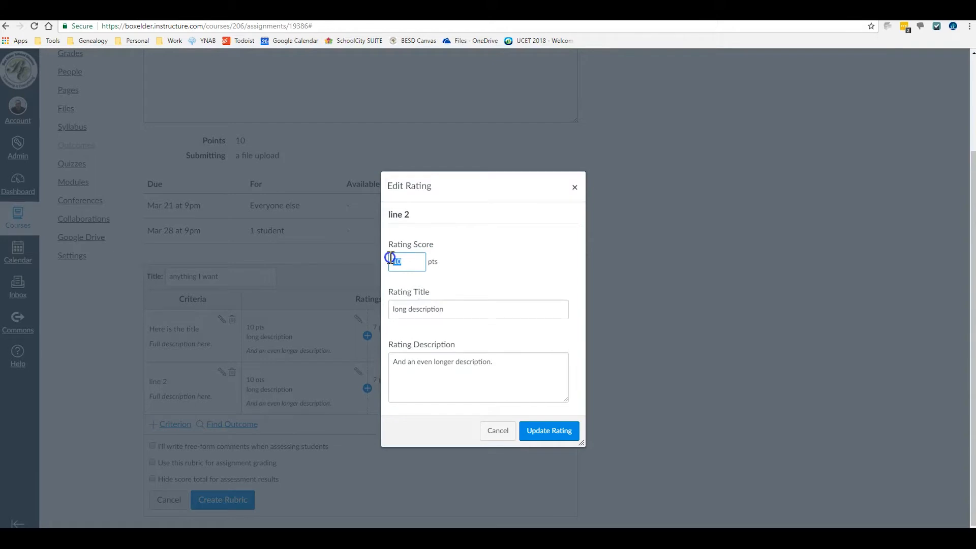
pyautogui.click(484, 430)
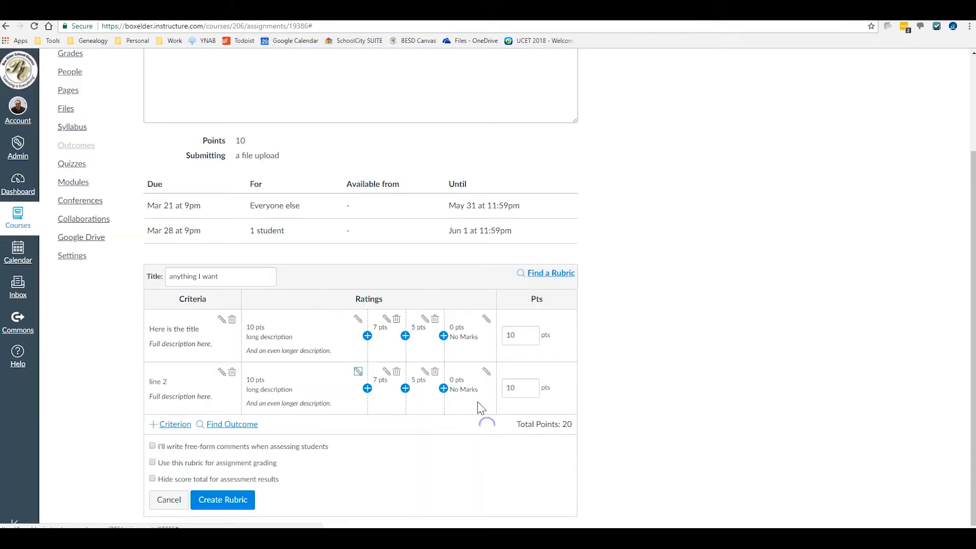
# Delete the 7-point rating from the "line 2" criterion and set the criterion's total to 20 points
pyautogui.click(397, 375)
pyautogui.moveTo(522, 389); pyautogui.dragTo(503, 390)
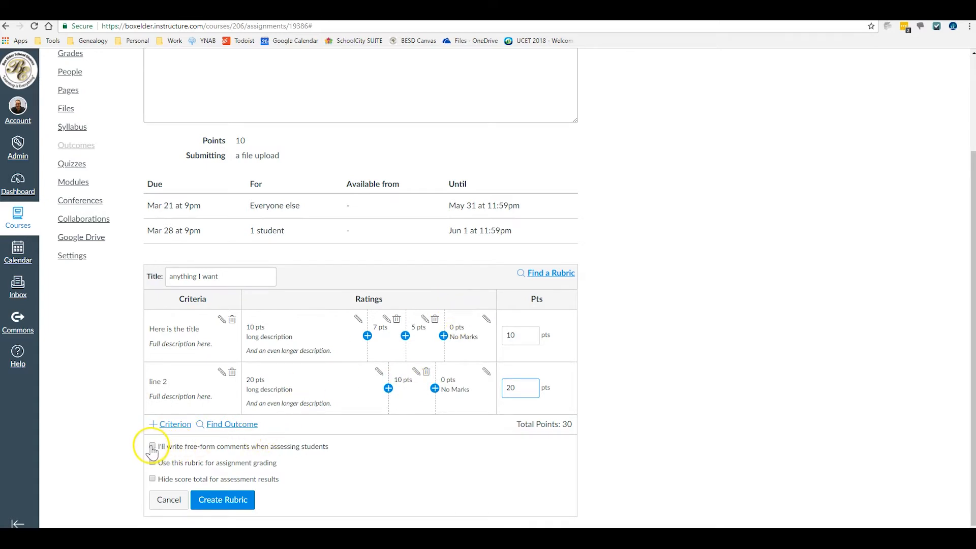
# Enable using the rubric for assignment grading, create the rubric, and change the assignment's points to match it
pyautogui.click(153, 480)
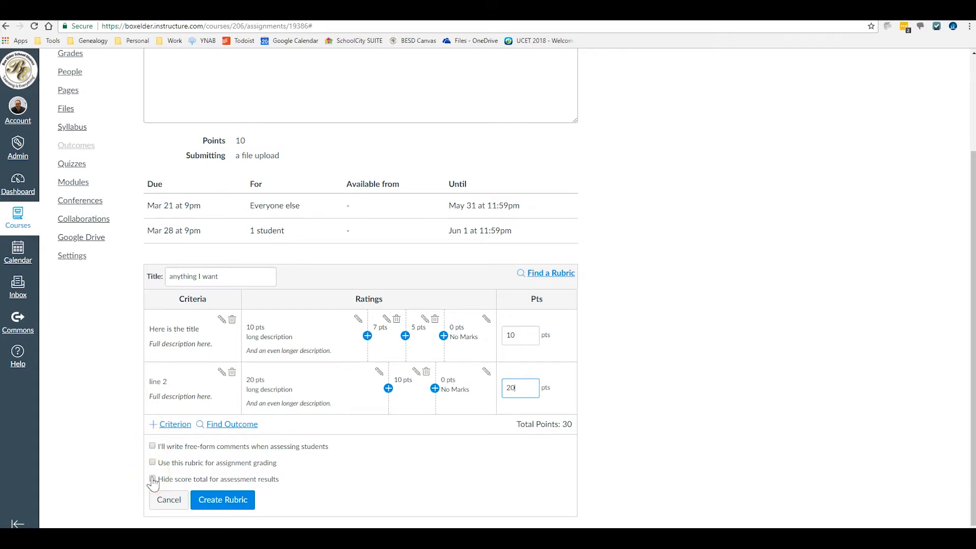
pyautogui.click(167, 464)
pyautogui.click(153, 463)
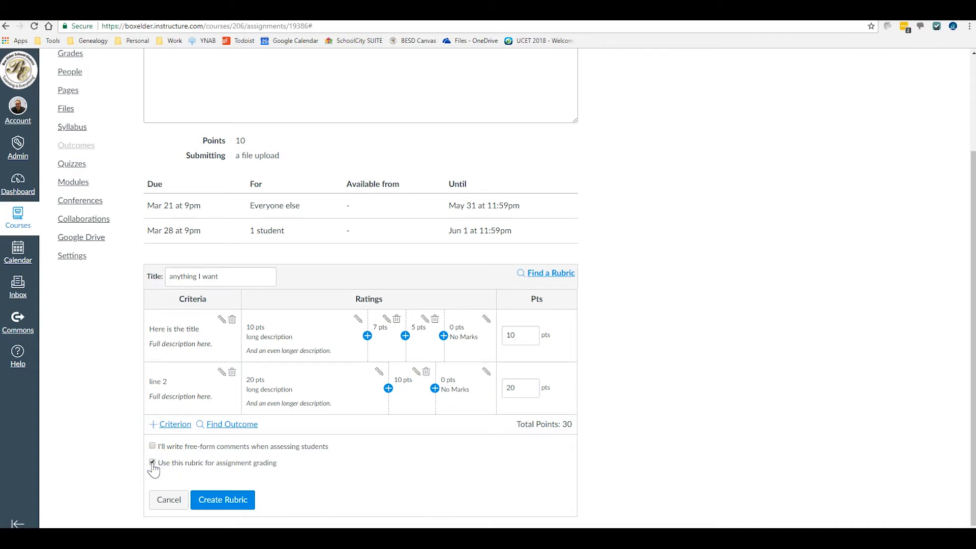
pyautogui.click(209, 498)
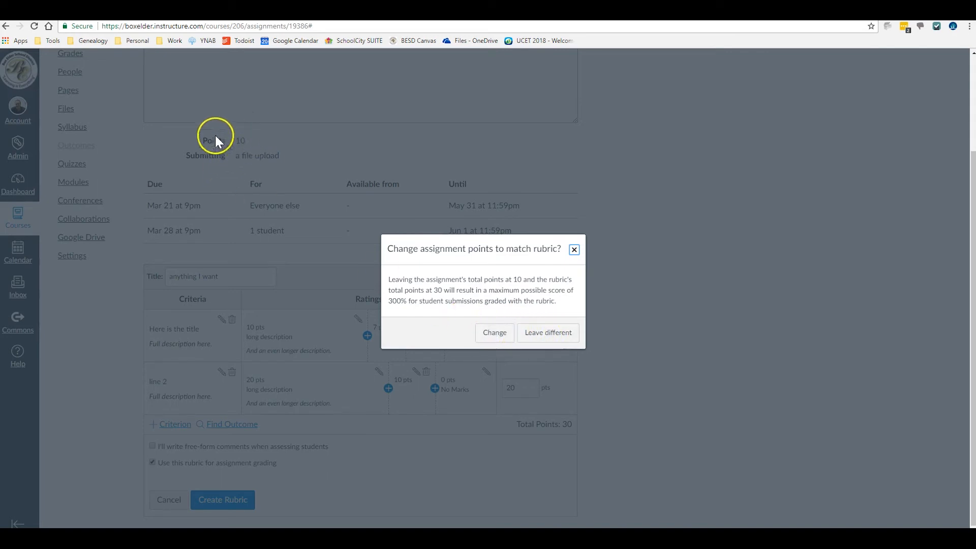
pyautogui.click(492, 334)
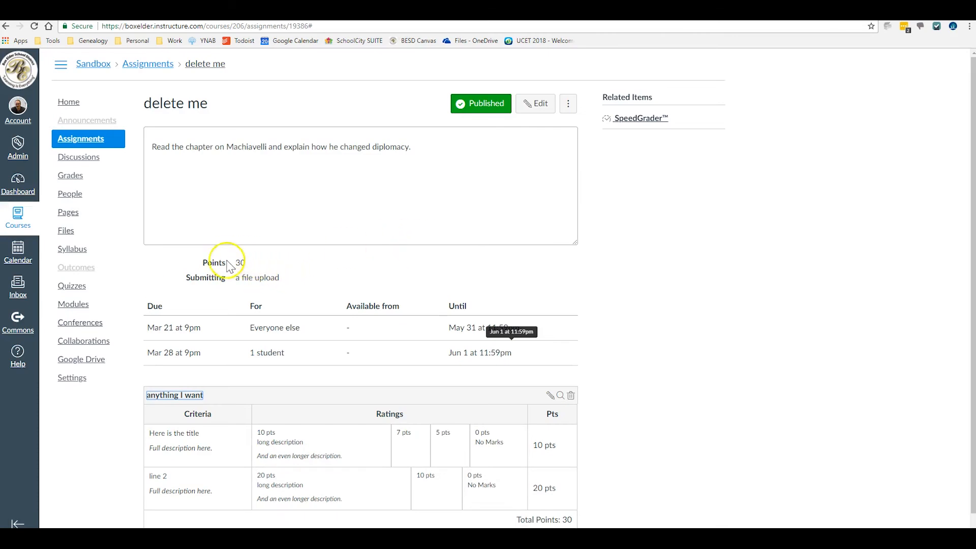
# Look through the existing APWH rubrics, including the American Cultures Research Rubric preview, and close the rubric finder without choosing one
pyautogui.scroll(-1, 636, 295)
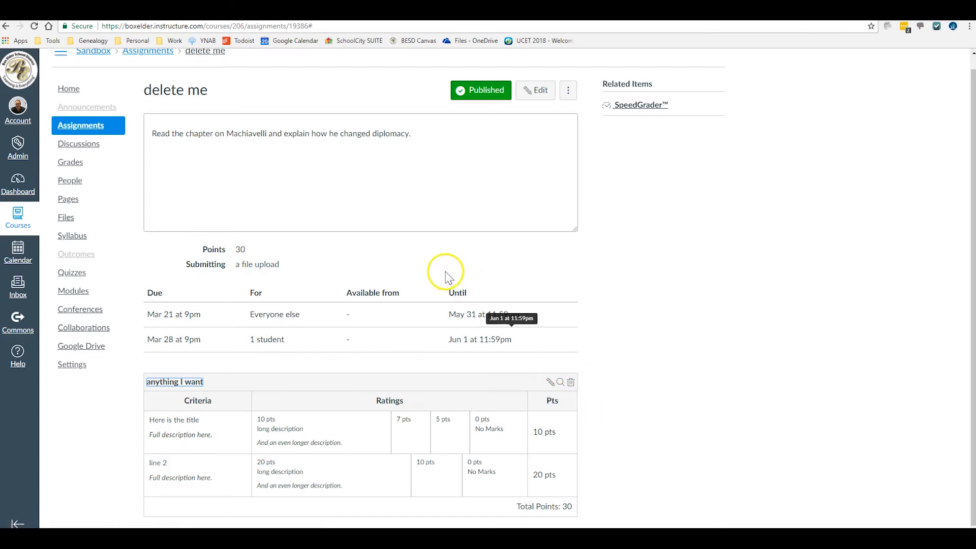
pyautogui.click(561, 382)
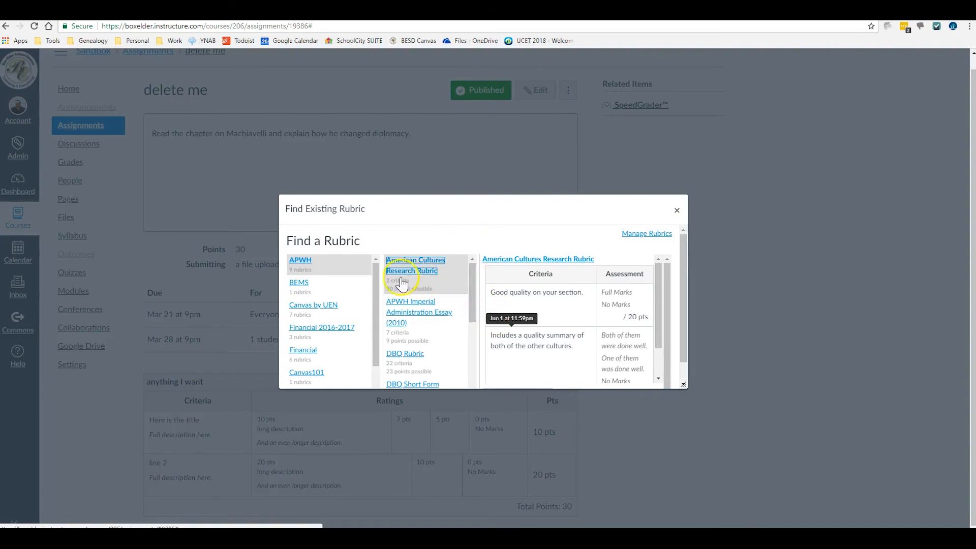
pyautogui.scroll(-3, 524, 318)
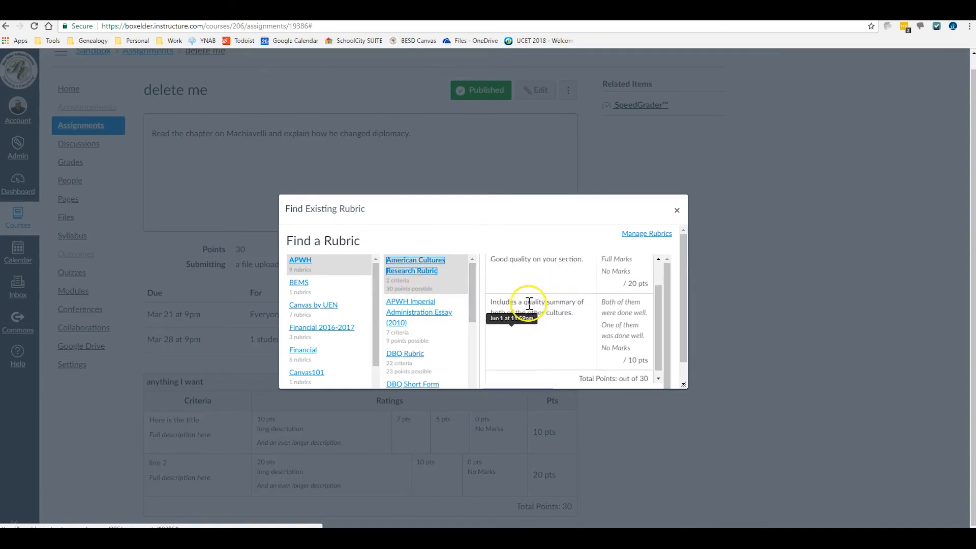
pyautogui.scroll(3, 532, 319)
pyautogui.scroll(-2, 409, 293)
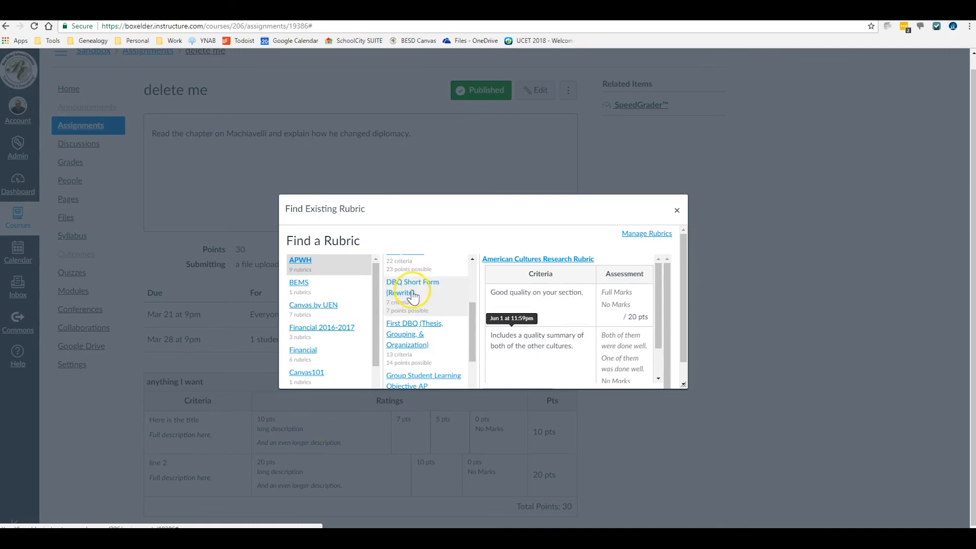
pyautogui.scroll(-1, 430, 296)
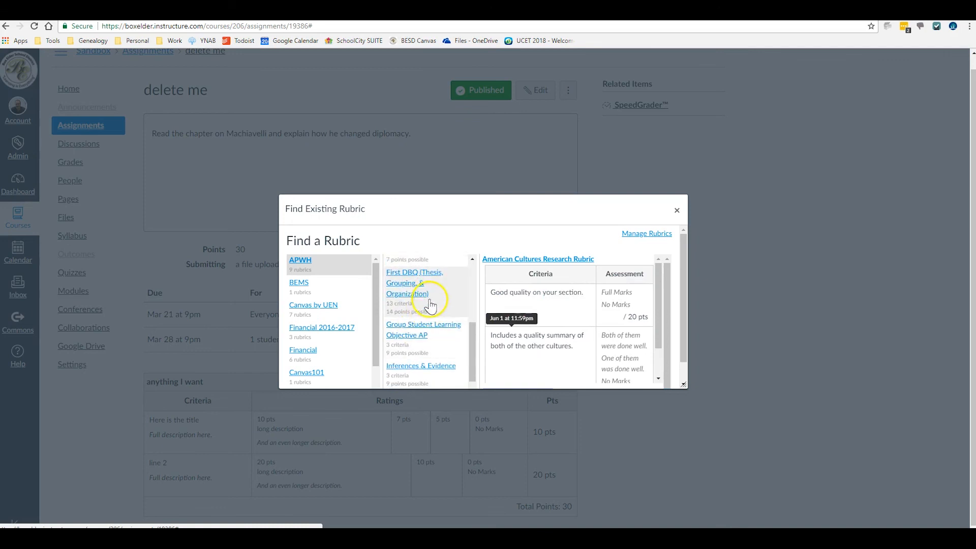
pyautogui.click(676, 210)
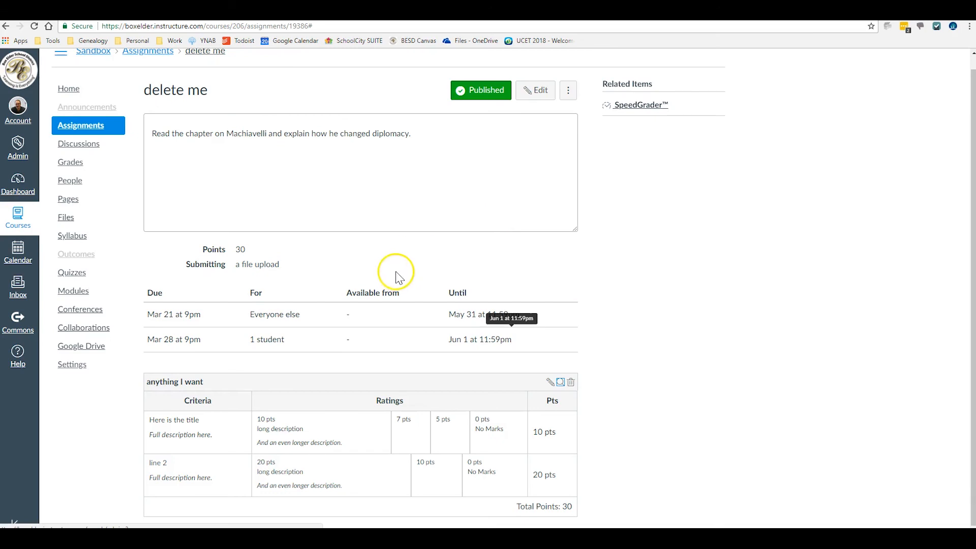